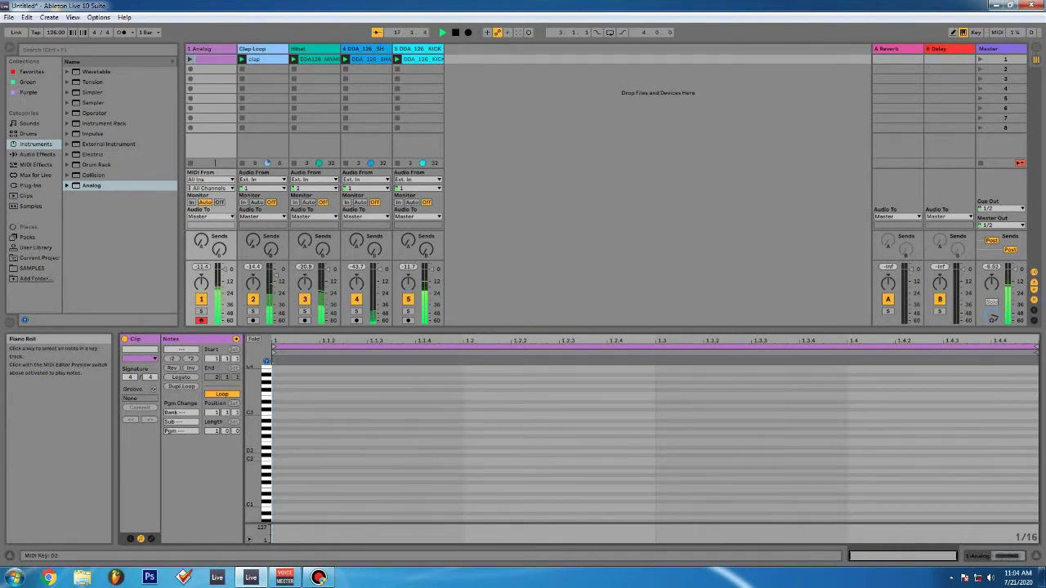
Add sixteenth notes C2 at 1.1.2 and D2 at 1.1.3 to the Analog clip, launching it to audition the pattern
double_click(343, 460)
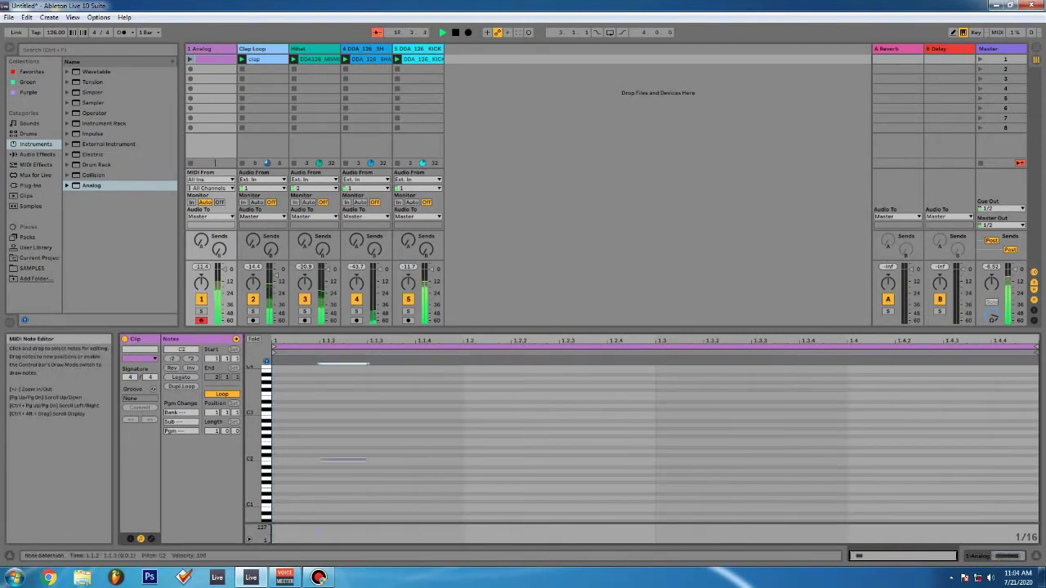
left_click(190, 60)
key("space")
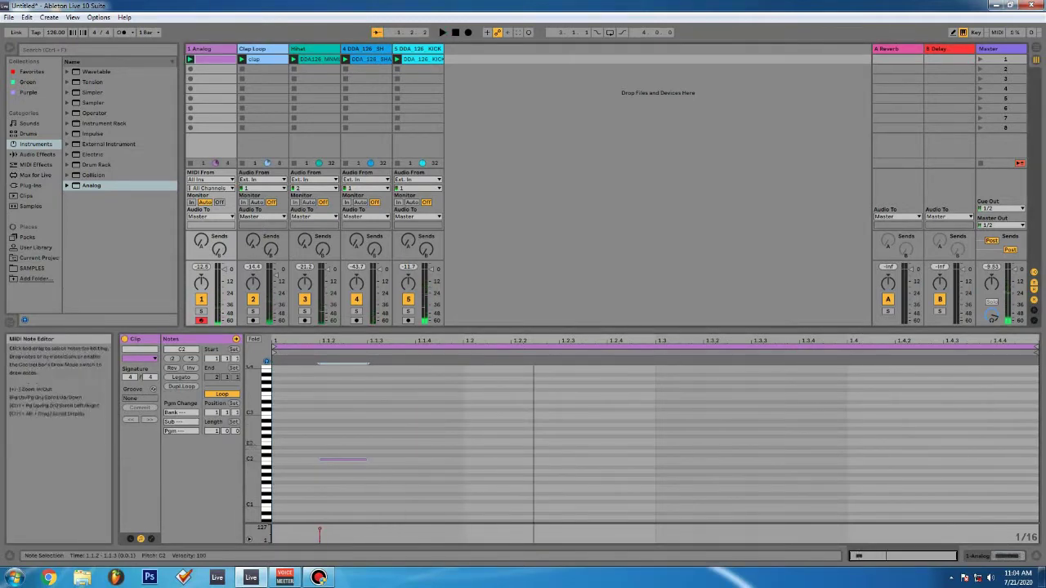
double_click(391, 451)
key("space")
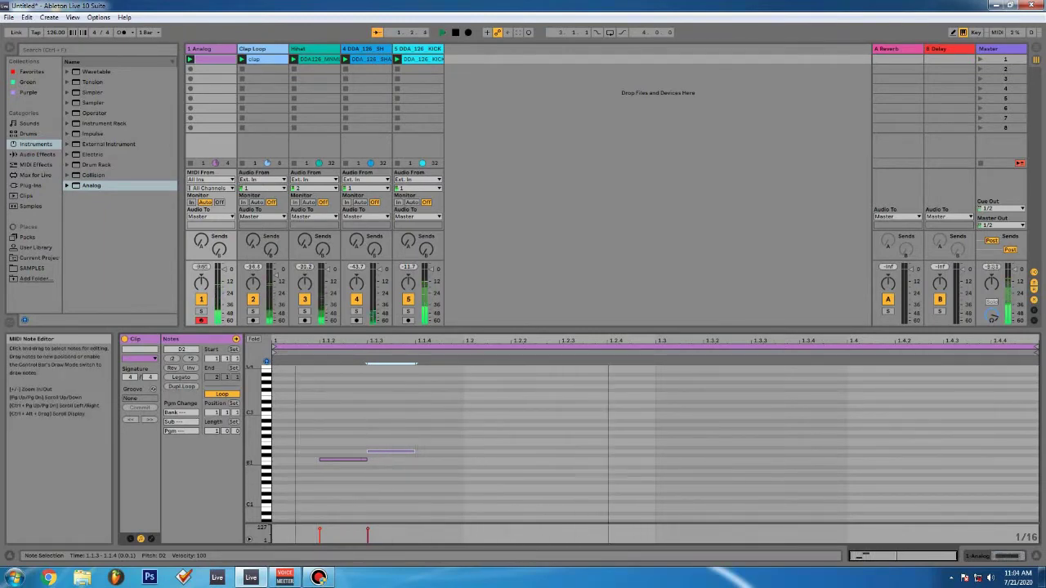
Add a sixteenth-note D2 at 1.2.2 in the Analog clip and audition it against the drums
double_click(488, 451)
left_click_drag(487, 451, 535, 451)
key("space")
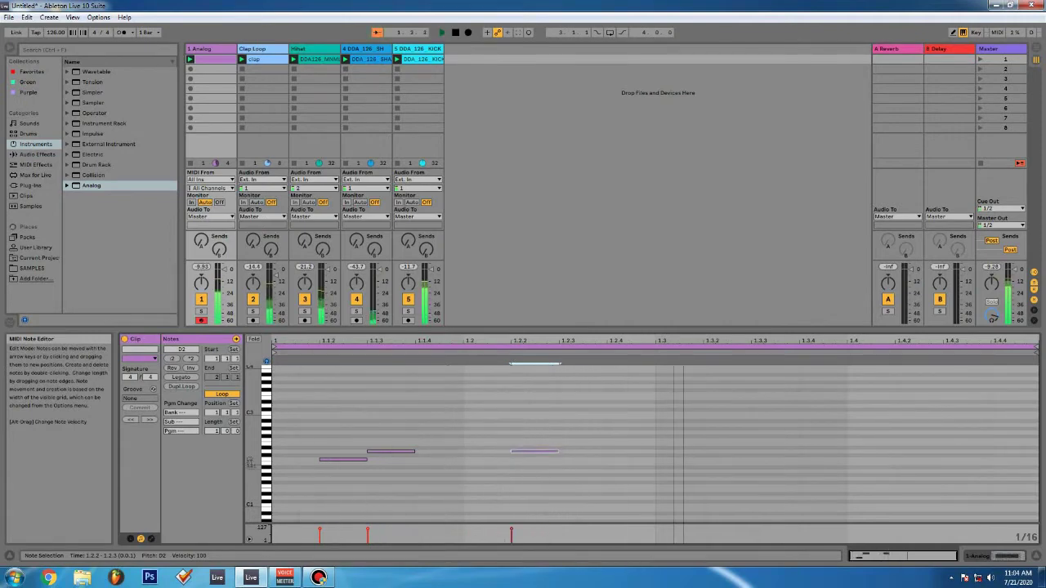
key("space")
key("space")
Add a sixteenth-note D2 on the third beat at 1.3 and audition its placement
double_click(630, 451)
key("space")
key("space")
left_click_drag(631, 451, 679, 451)
key("space")
key("space")
left_click(702, 455)
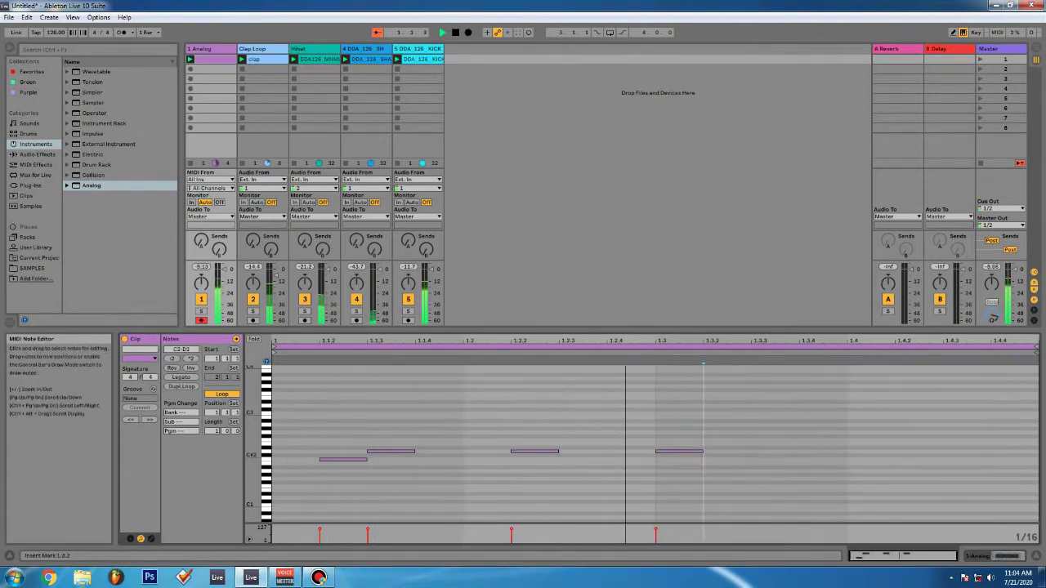
Add another sixteenth-note D2 at 1.3.3 and audition the one-bar bass pattern
key("space")
key("space")
key("space")
double_click(775, 451)
key("space")
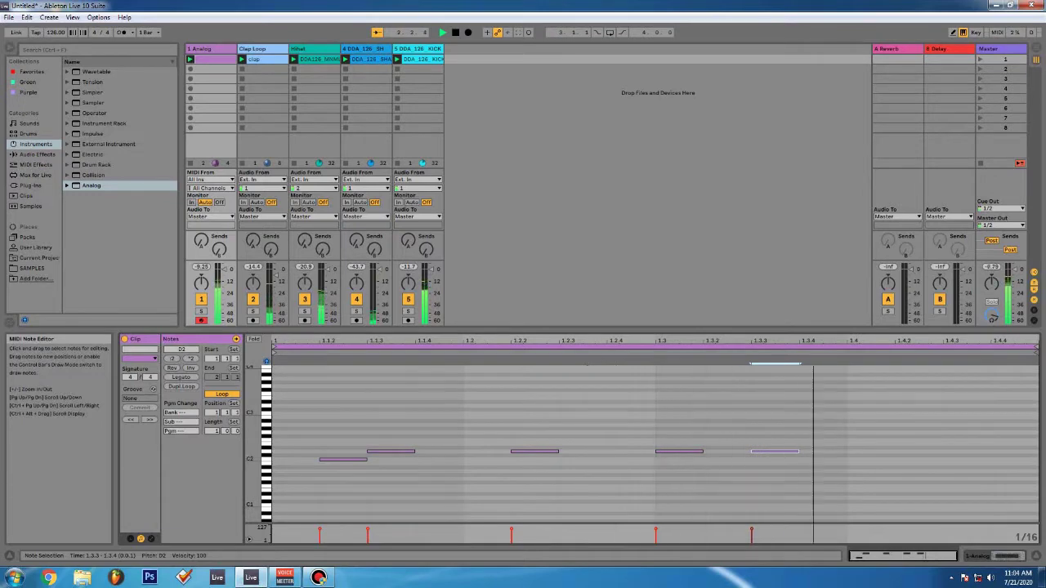
key("space")
Duplicate the one-bar bass pattern into bar 2, set the clip's loop length to 2 bars, and play it
key("ctrl+a")
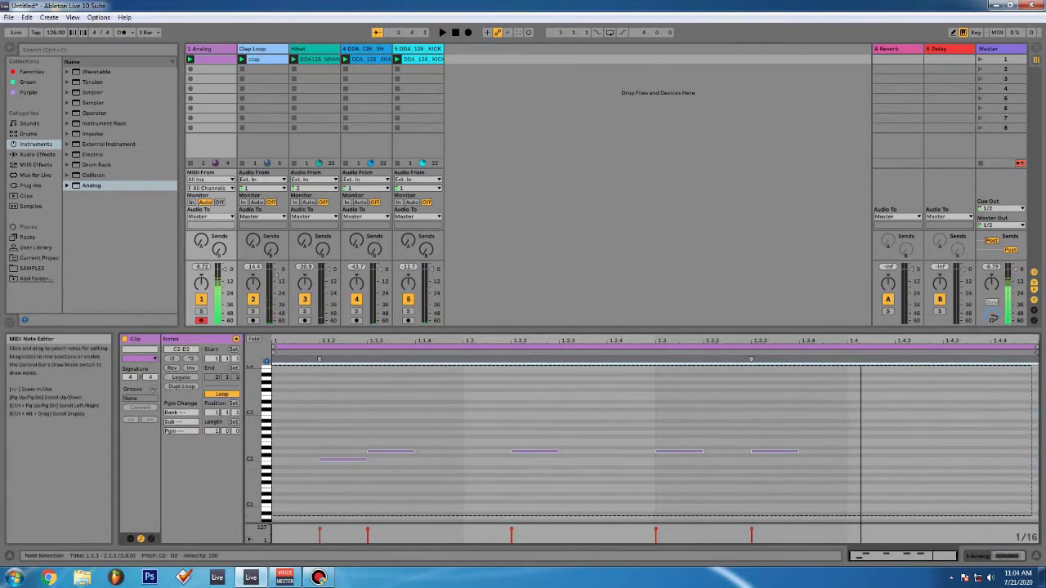
key("ctrl+d")
left_click_drag(217, 430, 216, 421)
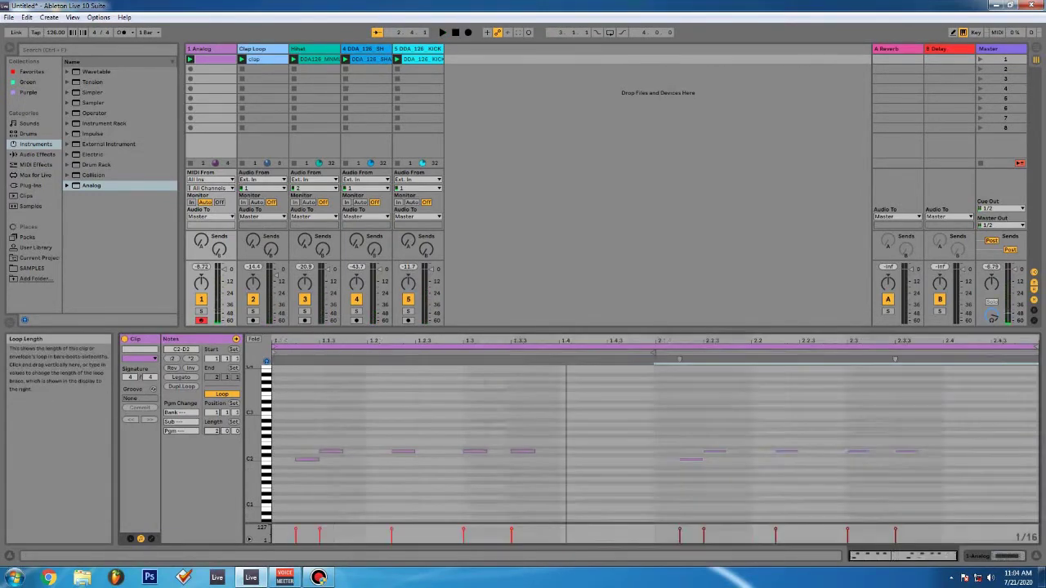
key("space")
Add sixteenth notes C2 at 2.4.3 and F2 at 2.4.4 to end bar 2, then play the loop
left_click(942, 467)
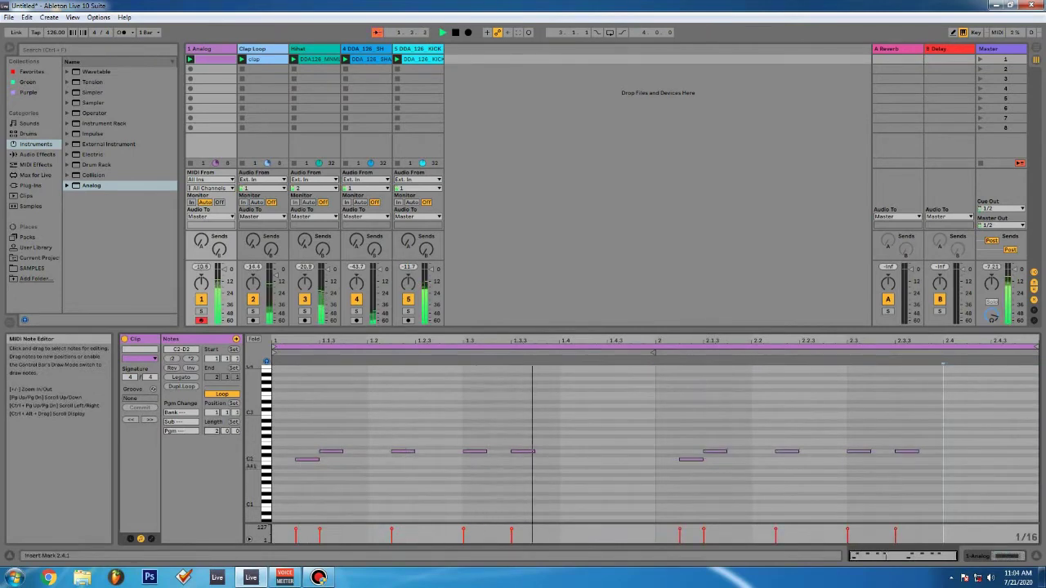
key("space")
double_click(1002, 459)
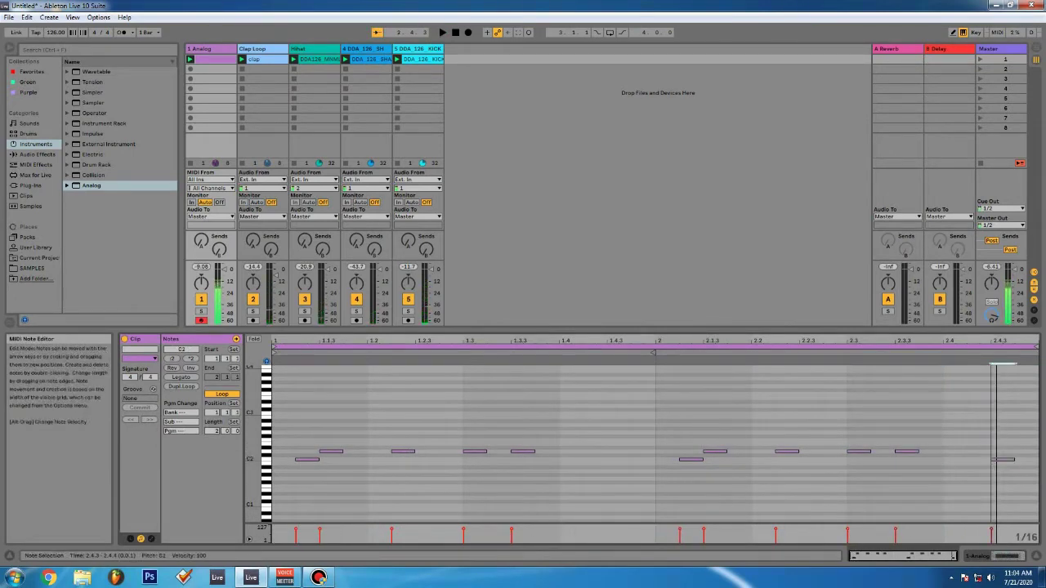
double_click(1026, 440)
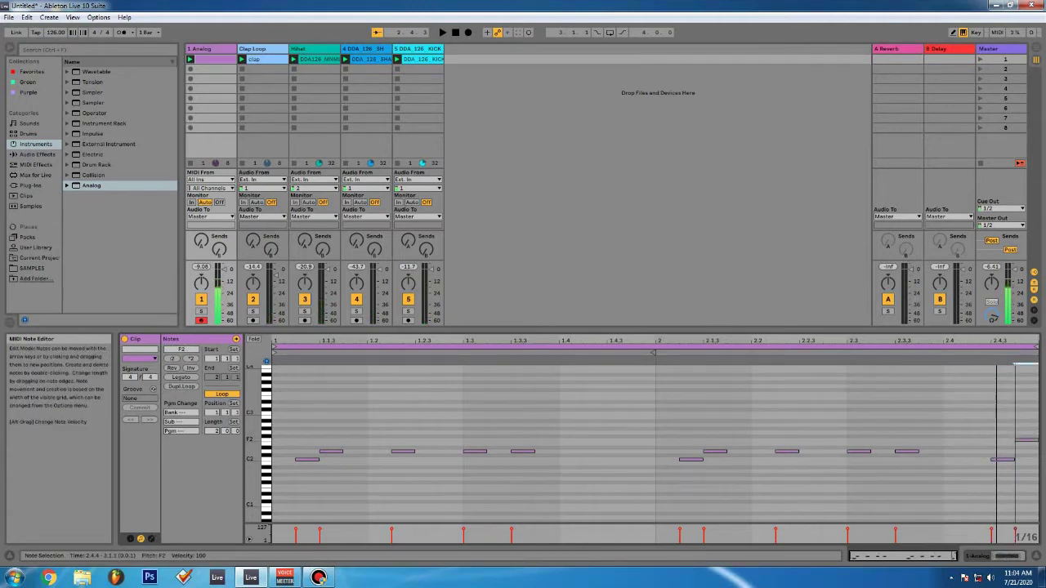
key("space")
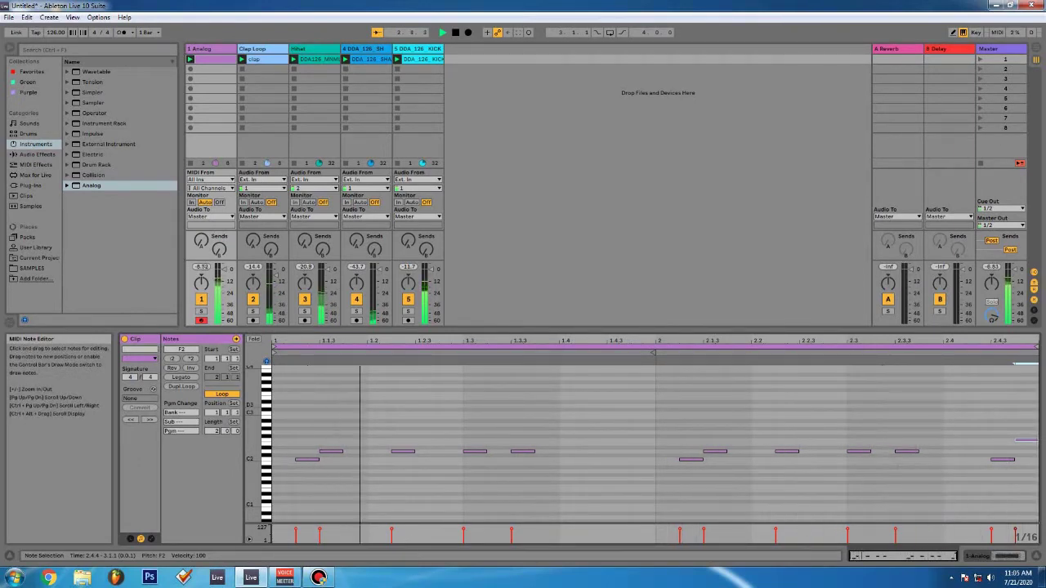
Move the last two notes of bar 2 one sixteenth earlier, placing C2 at 2.4.2 and F2 at 2.4.3
mouse_move(1004, 459)
left_mouse_down()
mouse_move(980, 459)
mouse_move(1024, 439)
mouse_move(1002, 439)
left_mouse_up()
left_click(993, 415)
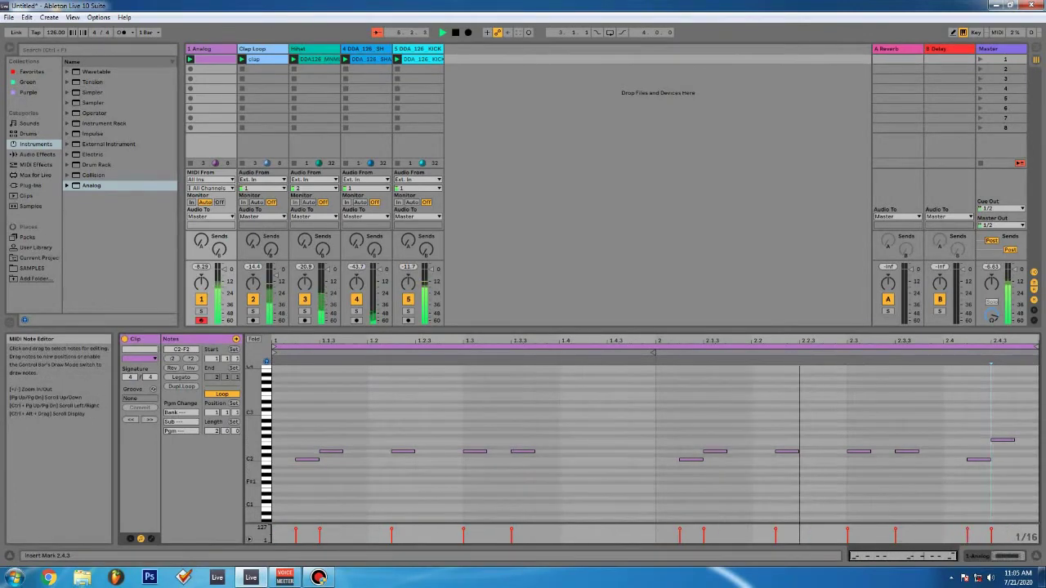
left_click(1036, 415)
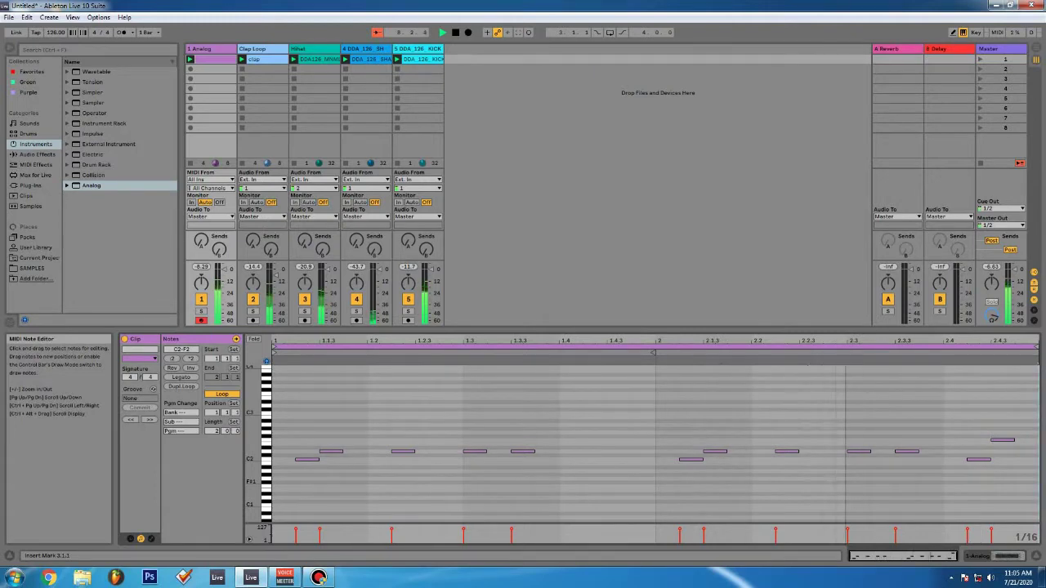
Duplicate the two-bar bass pattern into bars 3 and 4 and set the clip's loop length to 4 bars
key("ctrl+a")
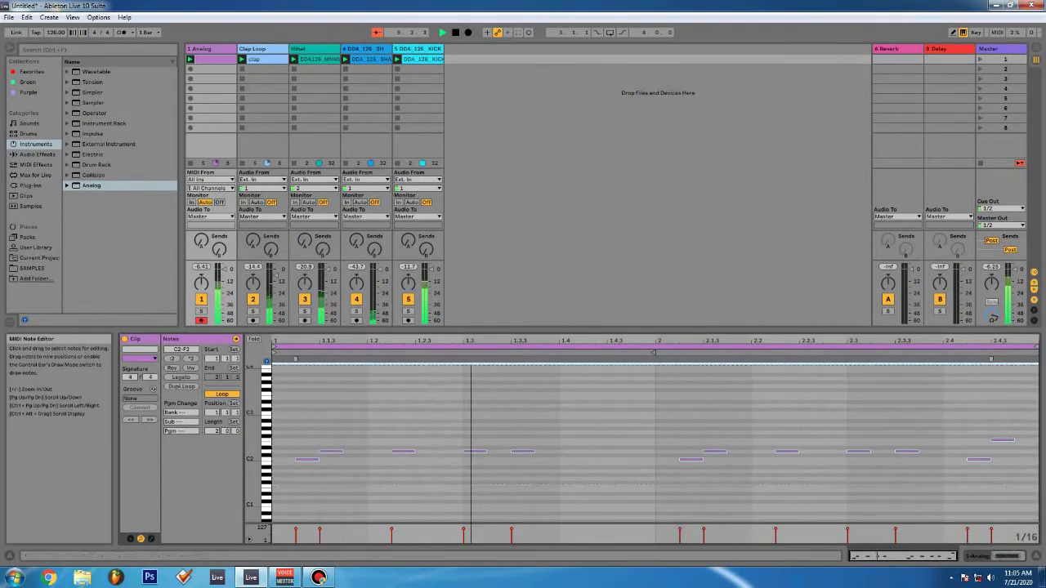
key("ctrl+d")
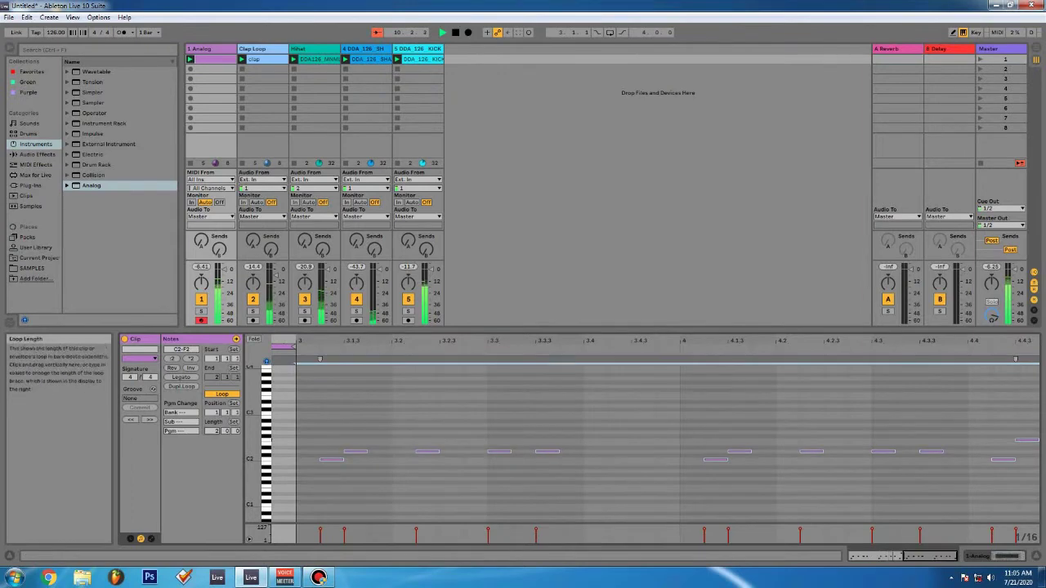
left_click_drag(217, 431, 218, 418)
left_click(716, 401)
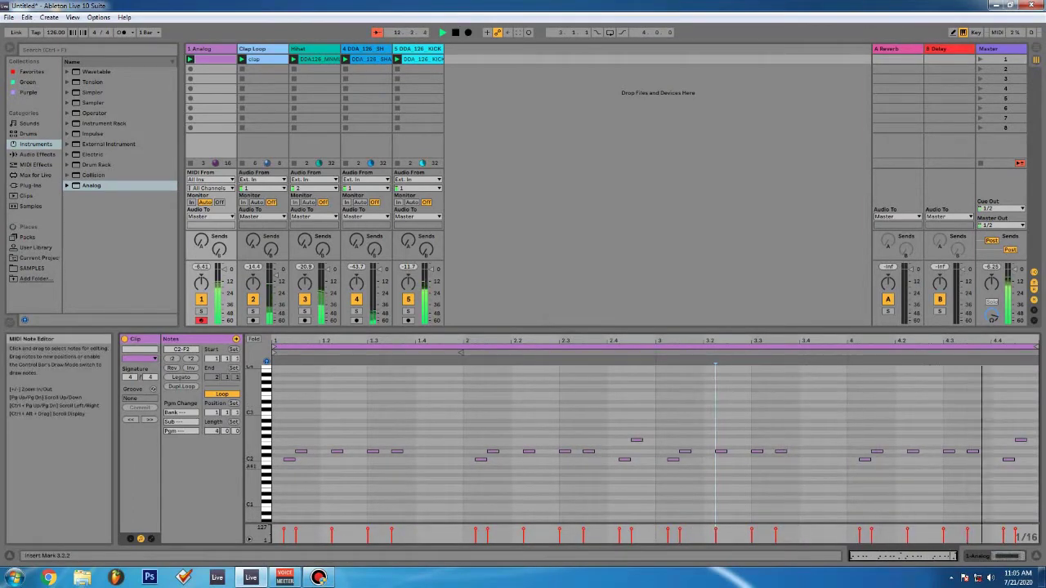
Vary the ending of bar 4 by placing F2 at 4.4.2 and C2 at 4.4.3, and audition the loop
left_click(1008, 459)
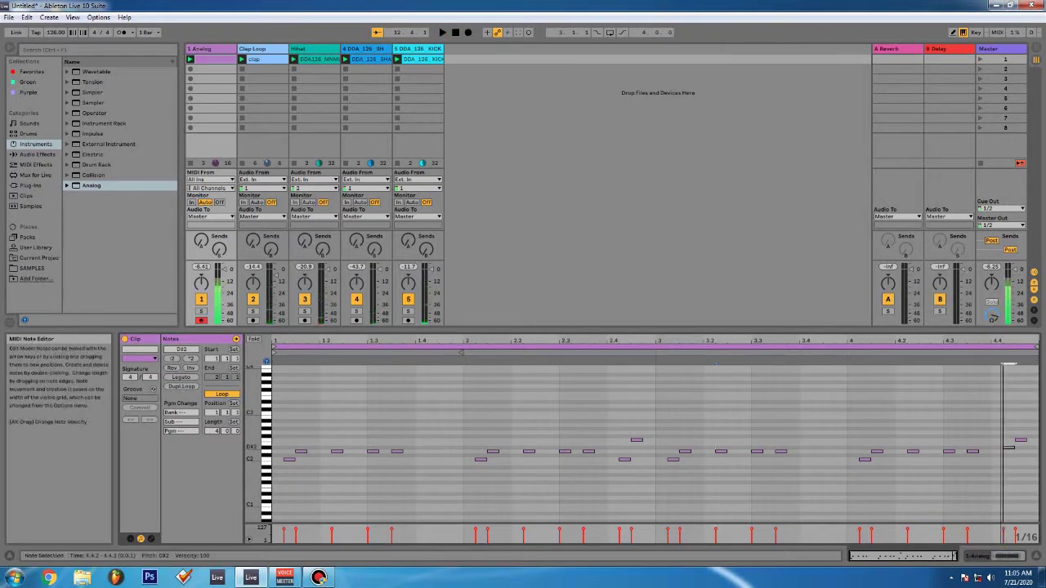
left_click_drag(1021, 440, 1020, 443)
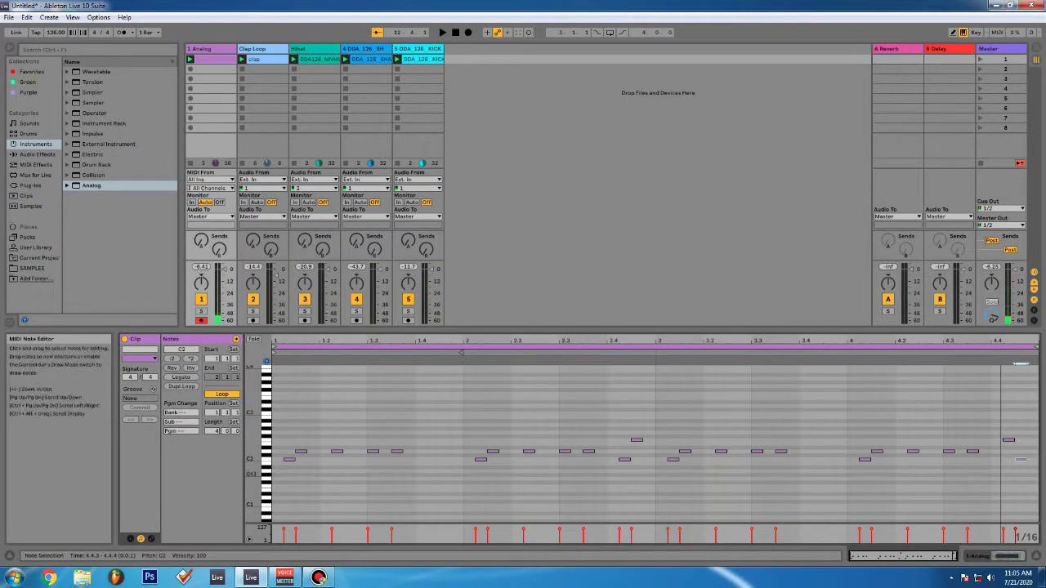
double_click(1031, 473)
left_click(1015, 365)
key("space")
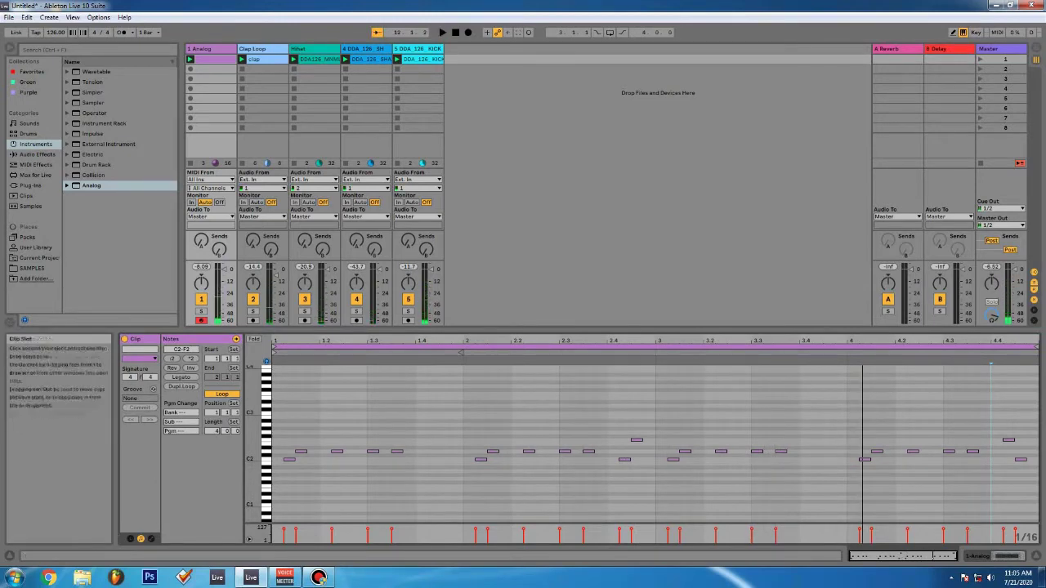
Set Analog's Filter 1 to 185 Hz cutoff, 4.00 envelope modulation, about 1.5 s decay and 0.09 sustain, and play the result
double_click(205, 49)
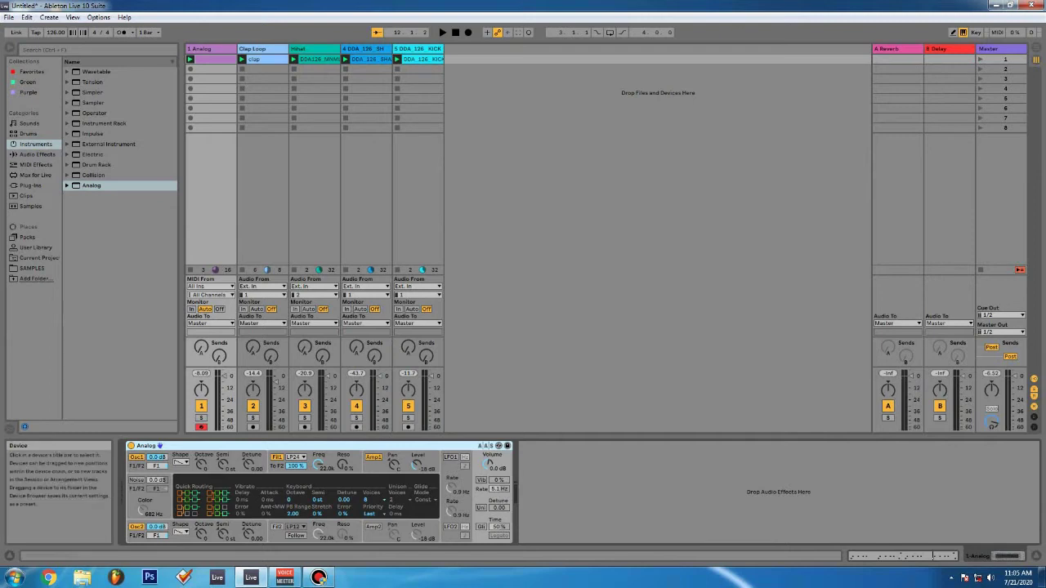
left_click_drag(319, 464, 319, 469)
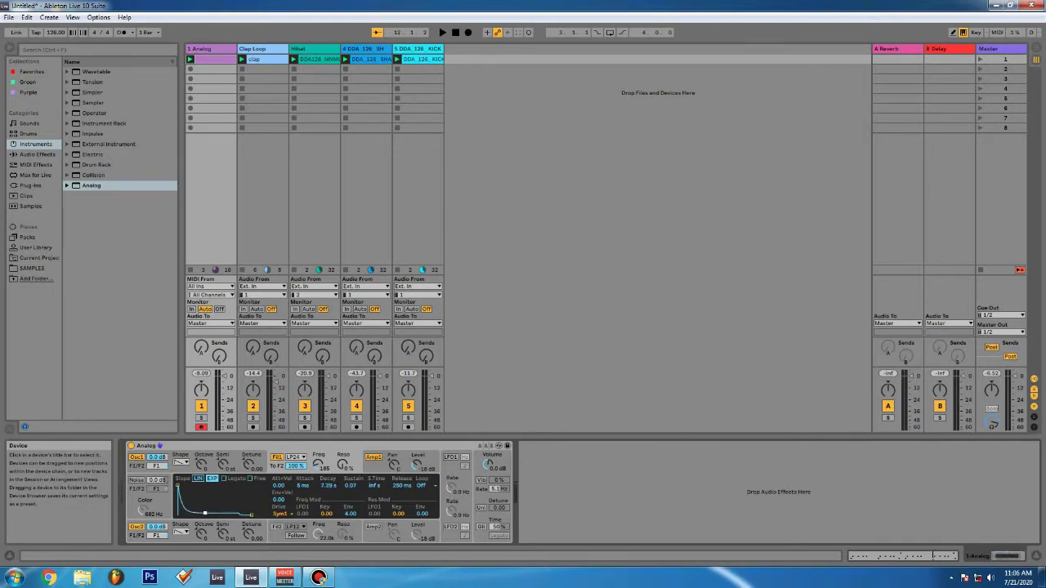
key("space")
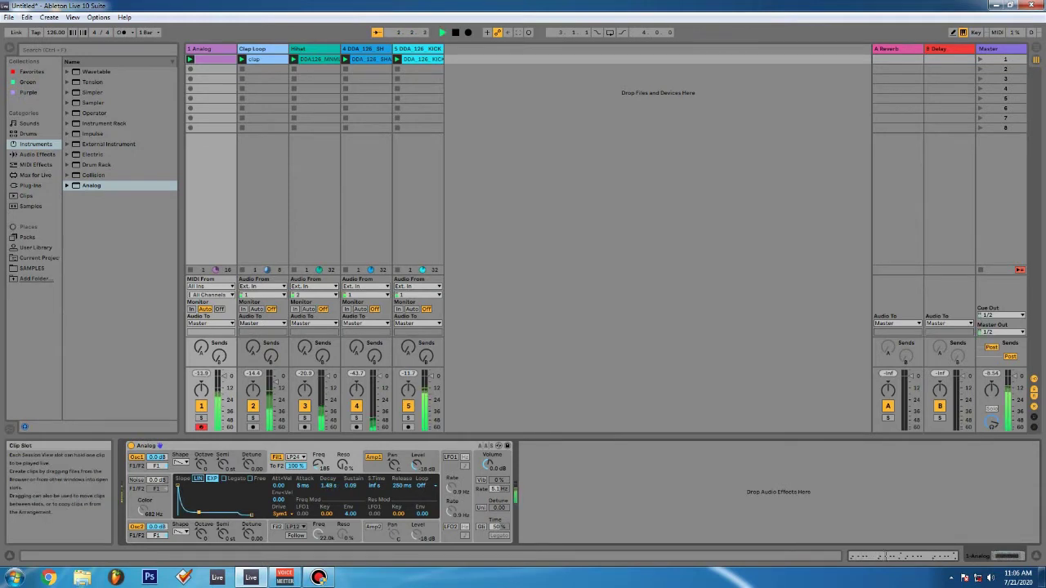
Transpose all notes in the Analog clip down one octave to the C1–F1 range
key("shift+Tab")
key("ctrl+a")
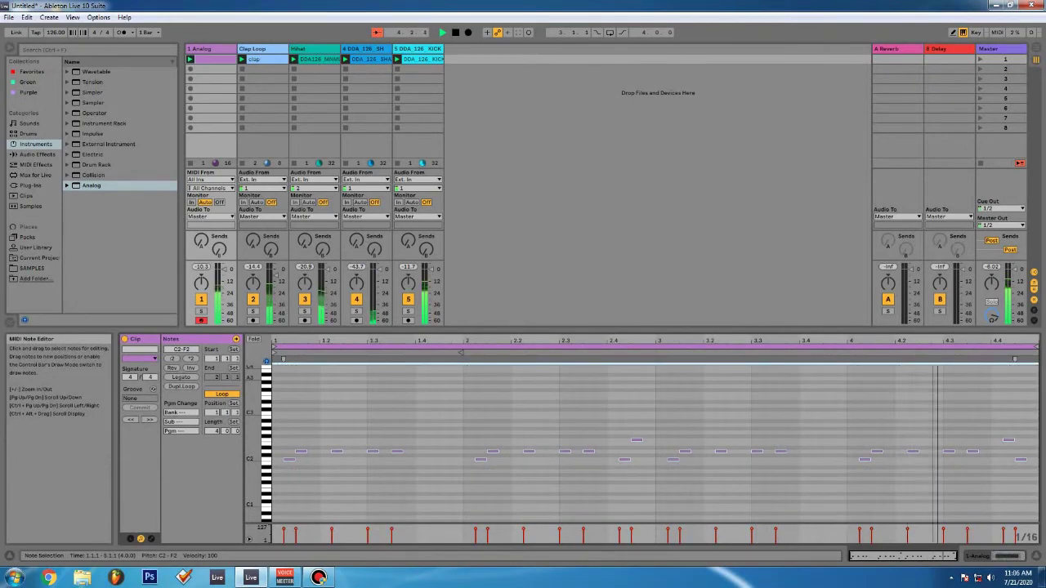
key("shift+Down")
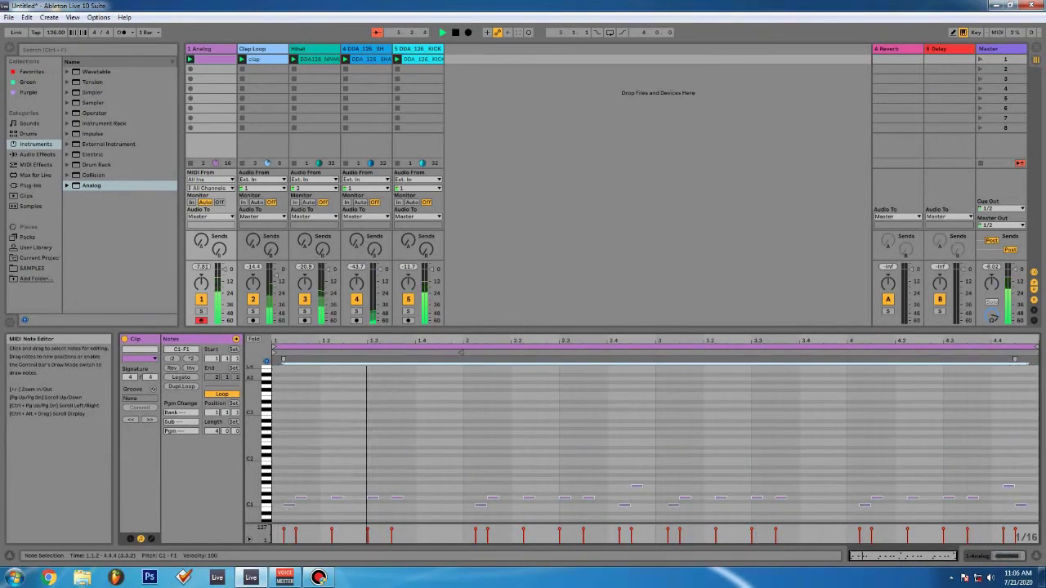
left_click(571, 447)
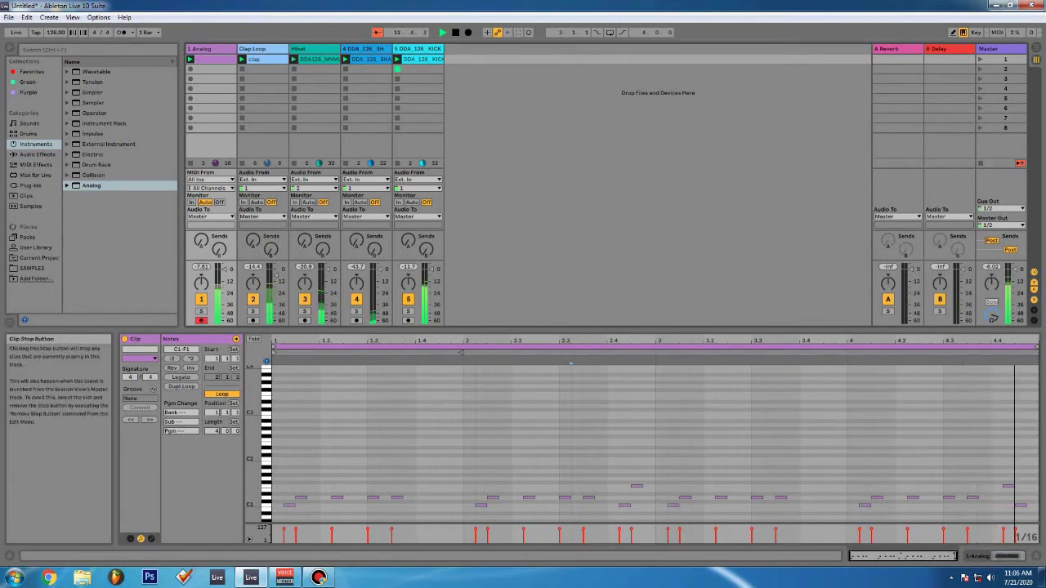
Set Analog's Filter 1 to 171 Hz cutoff, 21% resonance and 723 ms envelope decay while scene 1 plays
double_click(211, 49)
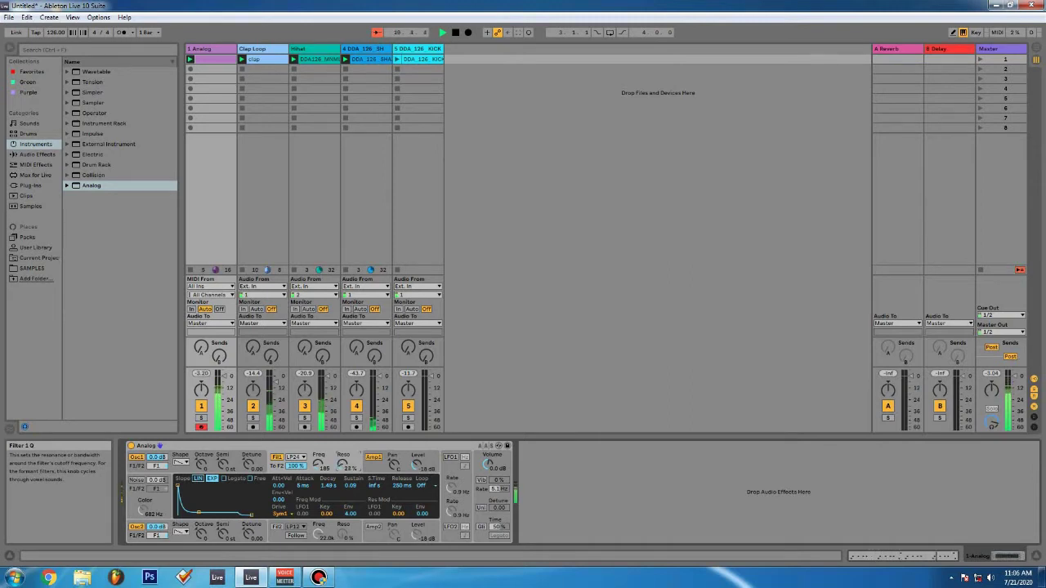
left_click(981, 58)
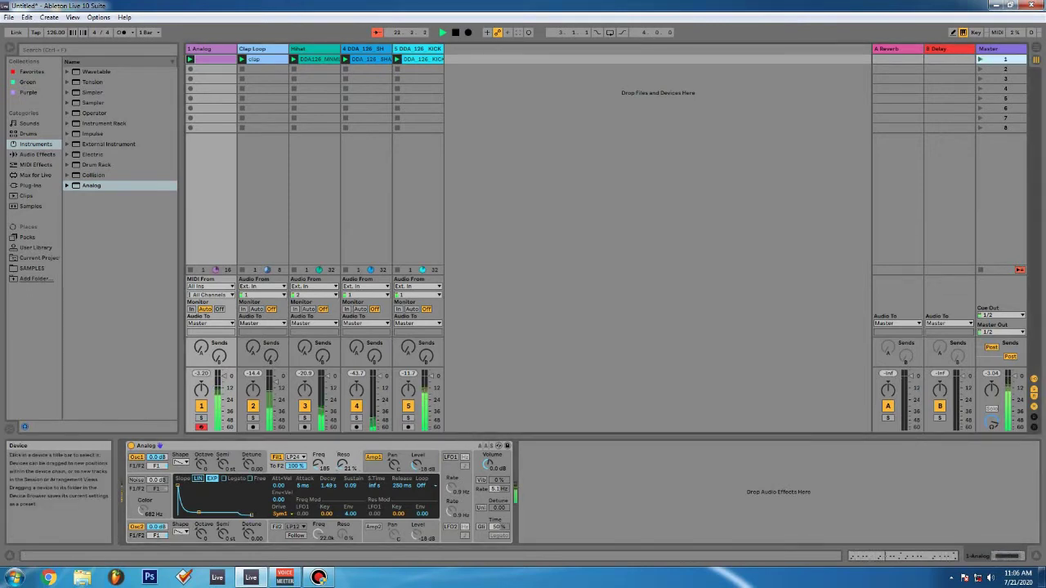
left_click_drag(198, 512, 197, 512)
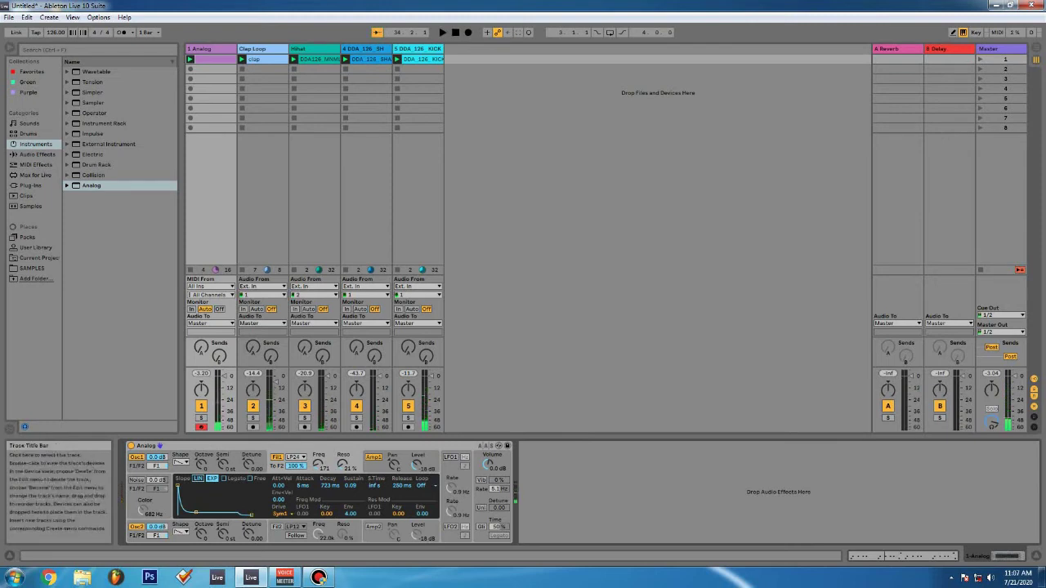
Solo the Analog and kick tracks and play them together
left_click(201, 418)
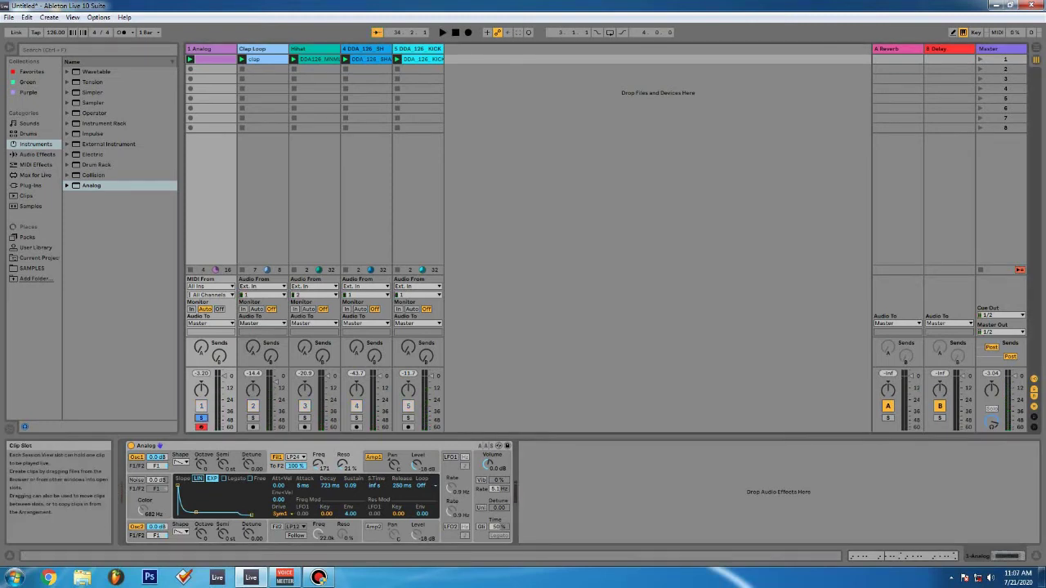
left_click(407, 418, "ctrl")
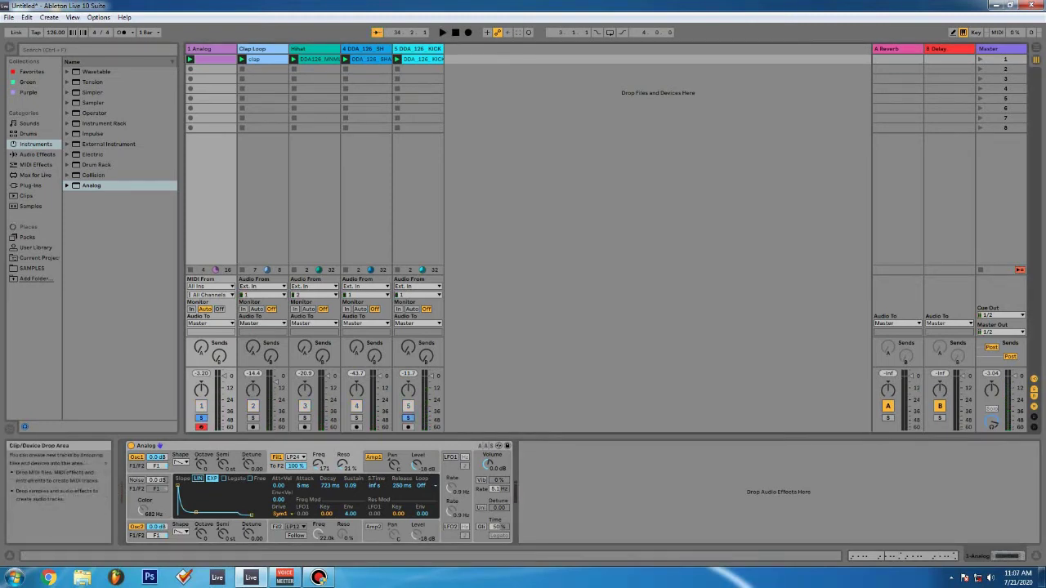
key("space")
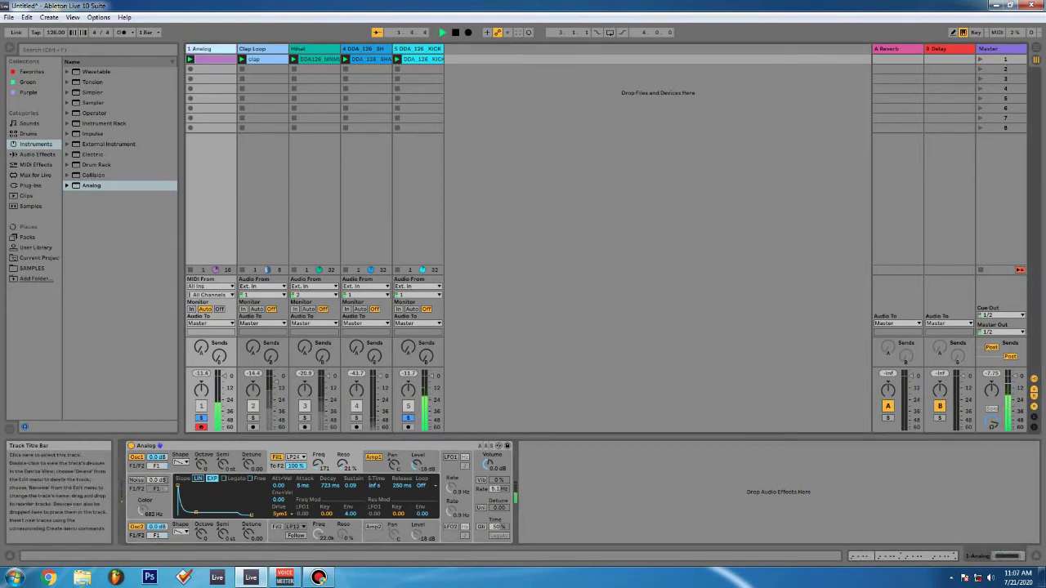
Add an EQ Eight to the Analog track and make a narrow band 2 cut of about 6.3 dB near 103 Hz
left_click(37, 154)
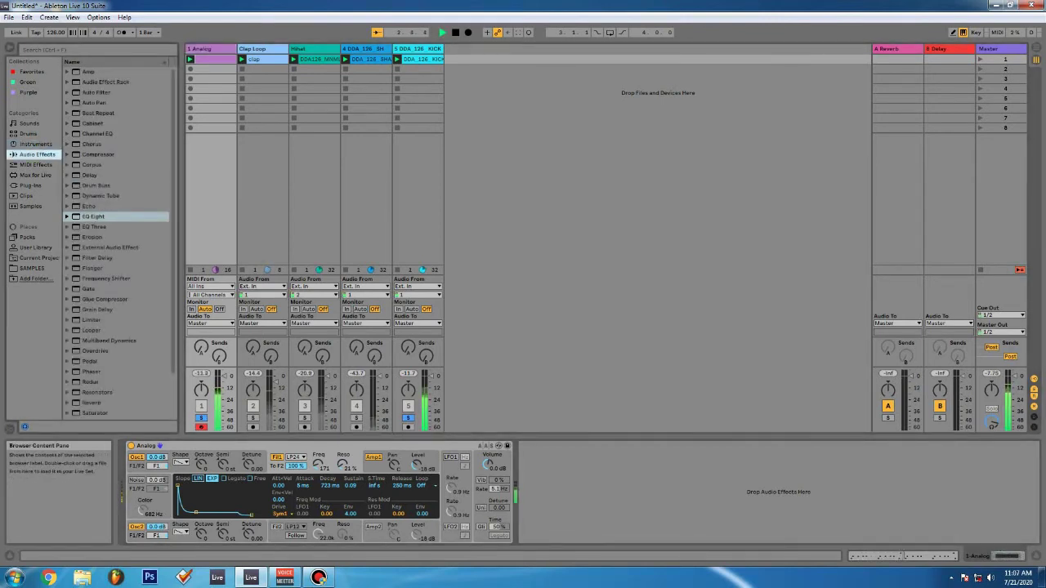
double_click(94, 217)
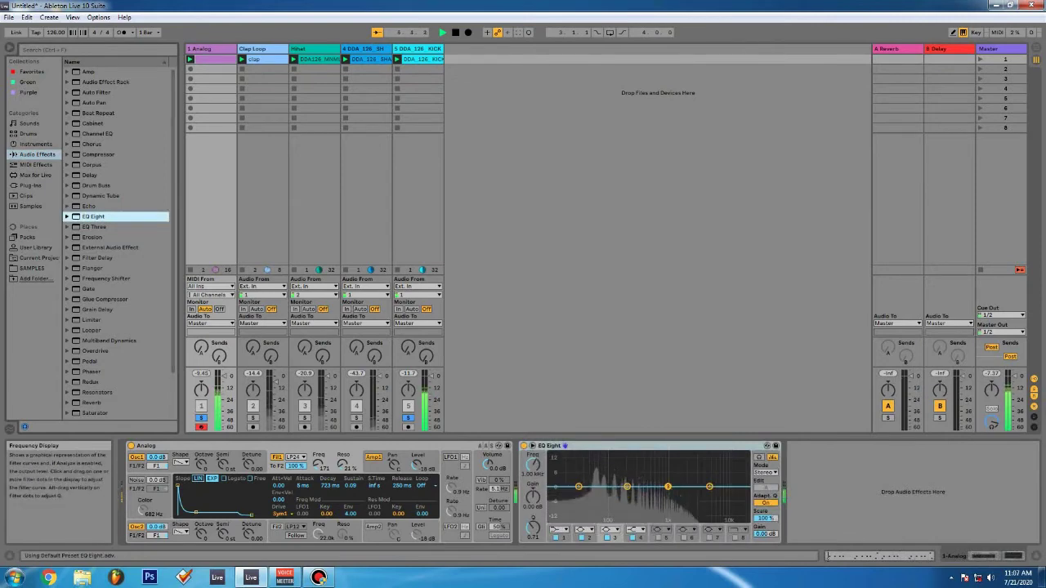
left_click_drag(626, 486, 609, 492)
left_click_drag(608, 496, 608, 504)
left_click_drag(532, 528, 532, 526)
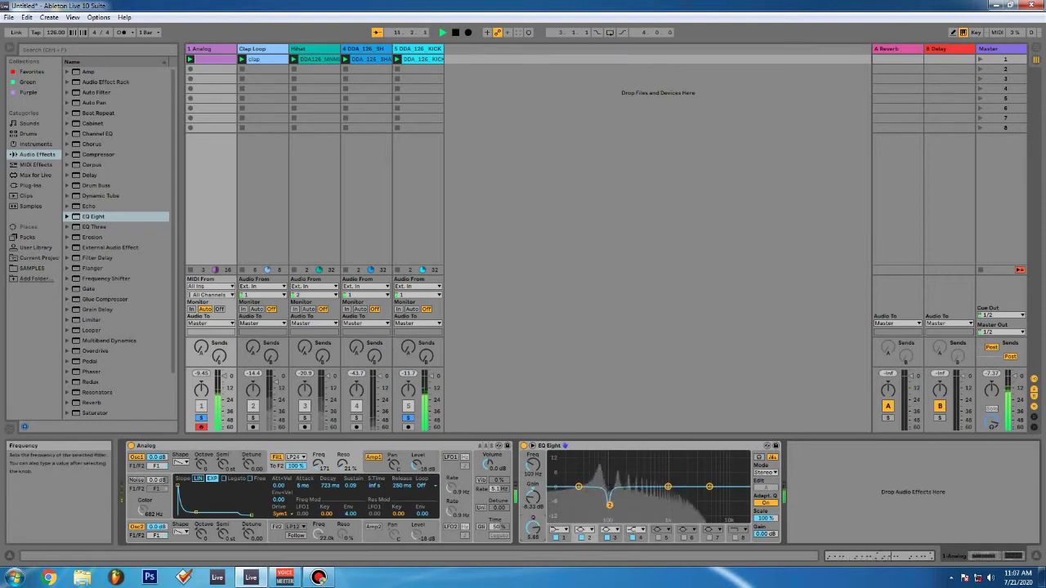
Lower EQ Eight's band 2 cut to about 100 Hz and boost band 3 by about 1 dB at 129 Hz
left_click_drag(533, 464, 533, 468)
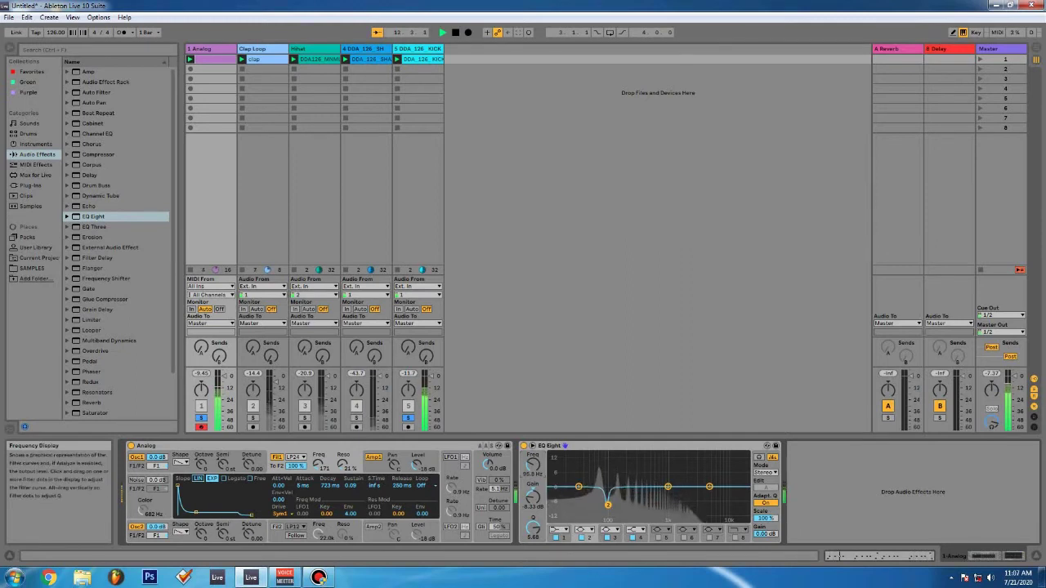
left_click_drag(667, 487, 615, 483)
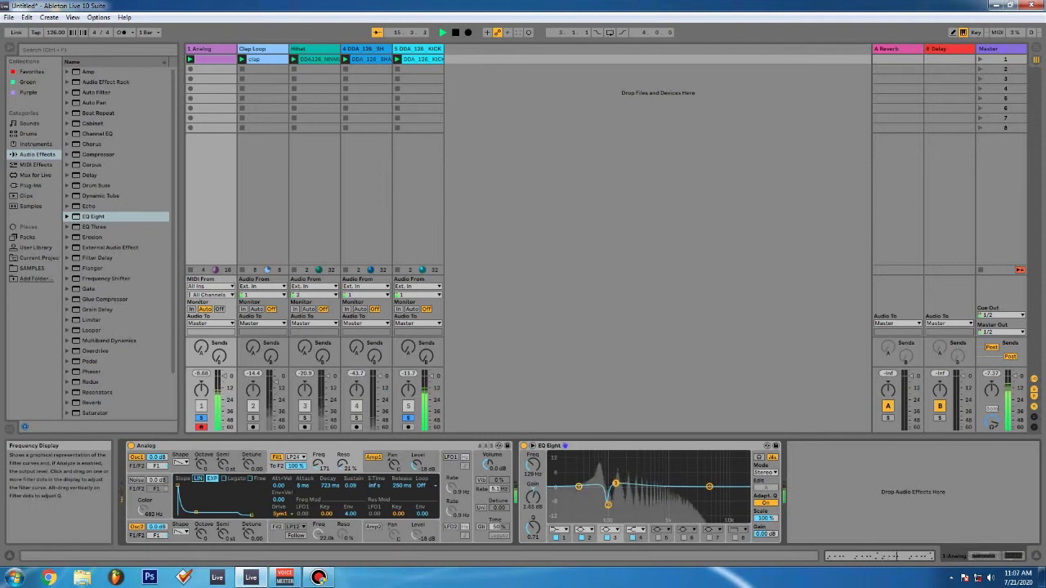
Lower EQ Eight's band 4 shelf about 6 dB near 1.3 kHz and enable band 5 with a 0.67 dB boost at 323 Hz
left_click_drag(709, 487, 693, 500)
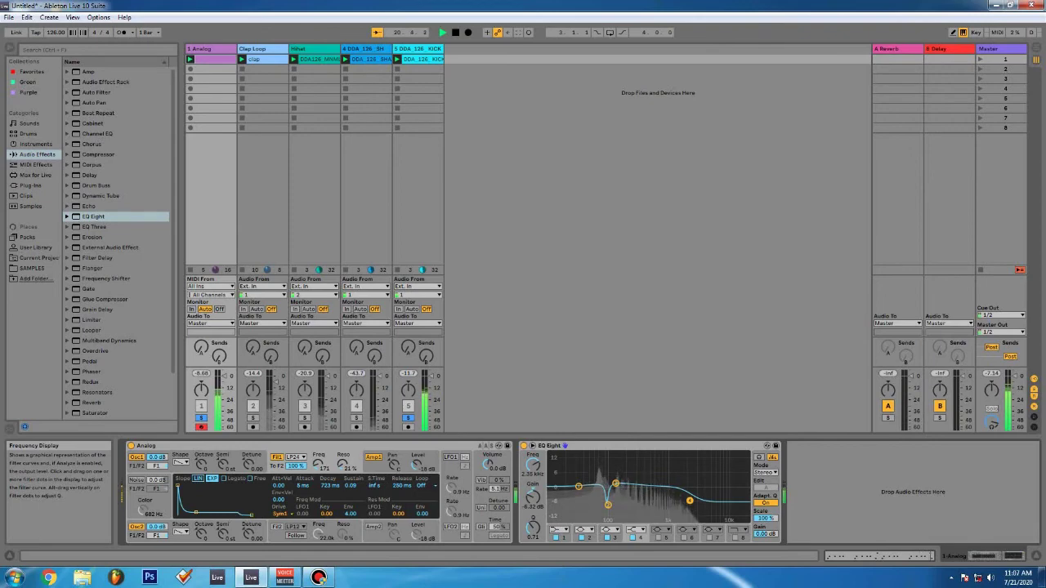
mouse_move(689, 500)
left_mouse_down()
mouse_move(669, 504)
mouse_move(677, 500)
left_mouse_up()
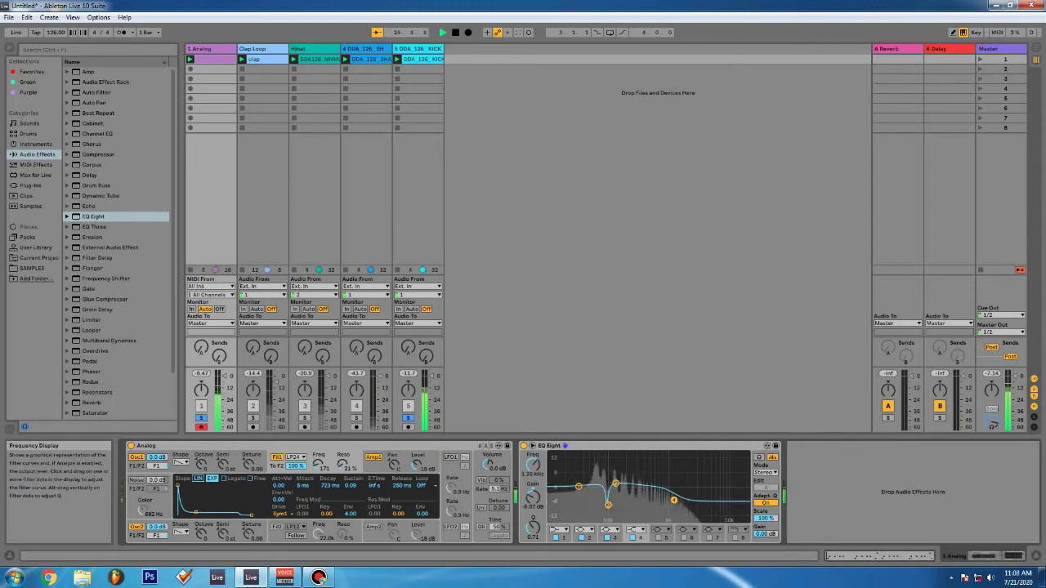
left_click(658, 538)
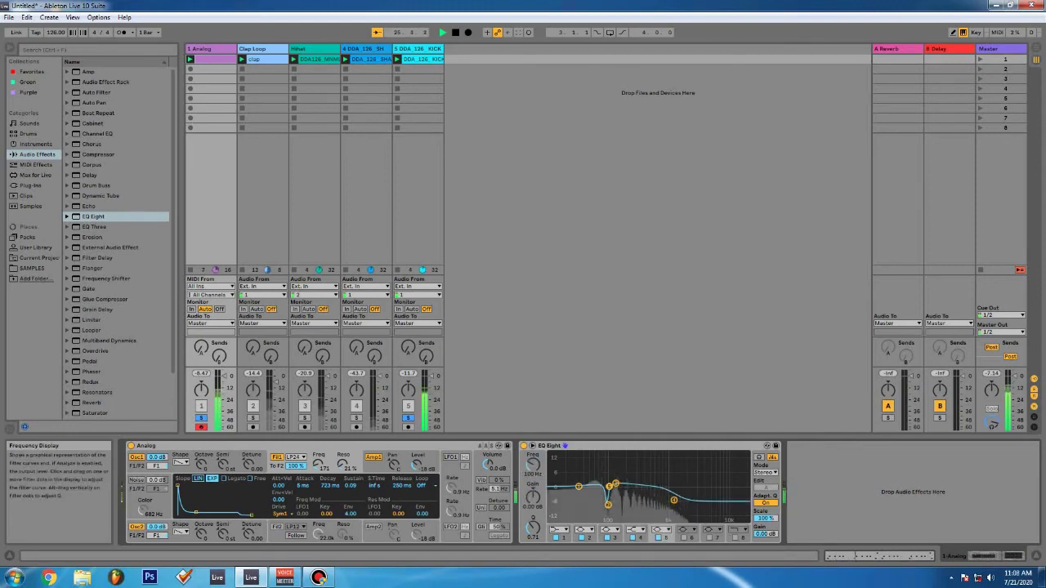
left_click_drag(641, 482, 649, 482)
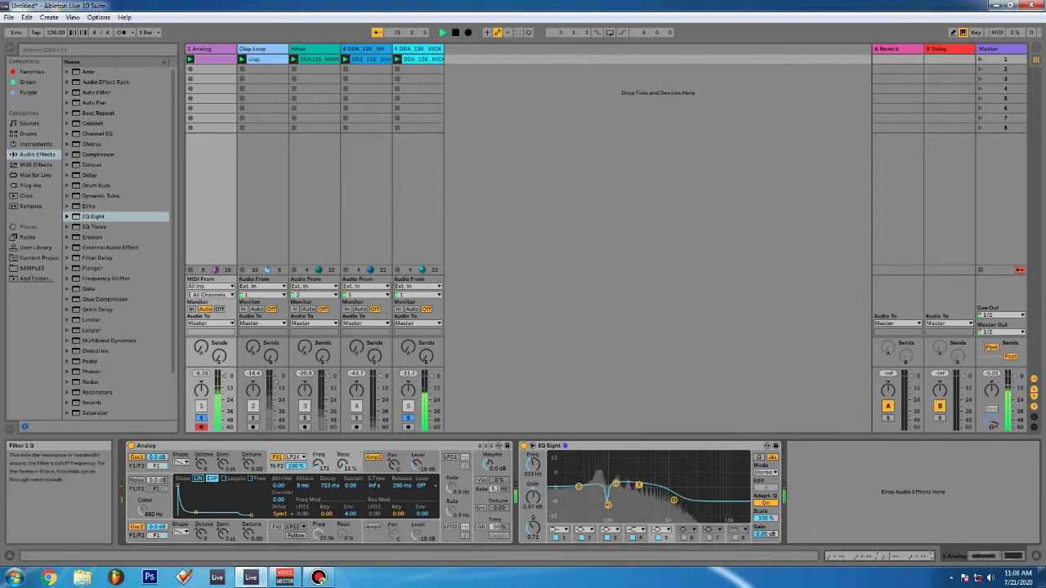
Set Analog's Filter 1 to 216 Hz cutoff and 15% resonance, with 469 ms envelope decay and 0.13 sustain
left_click_drag(343, 464, 319, 469)
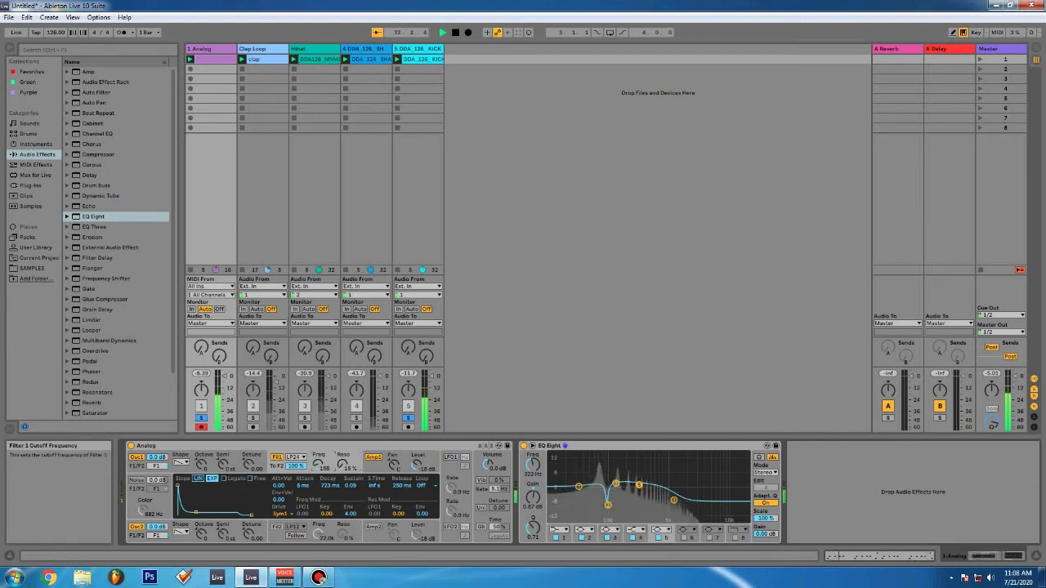
left_click_drag(319, 470, 319, 458)
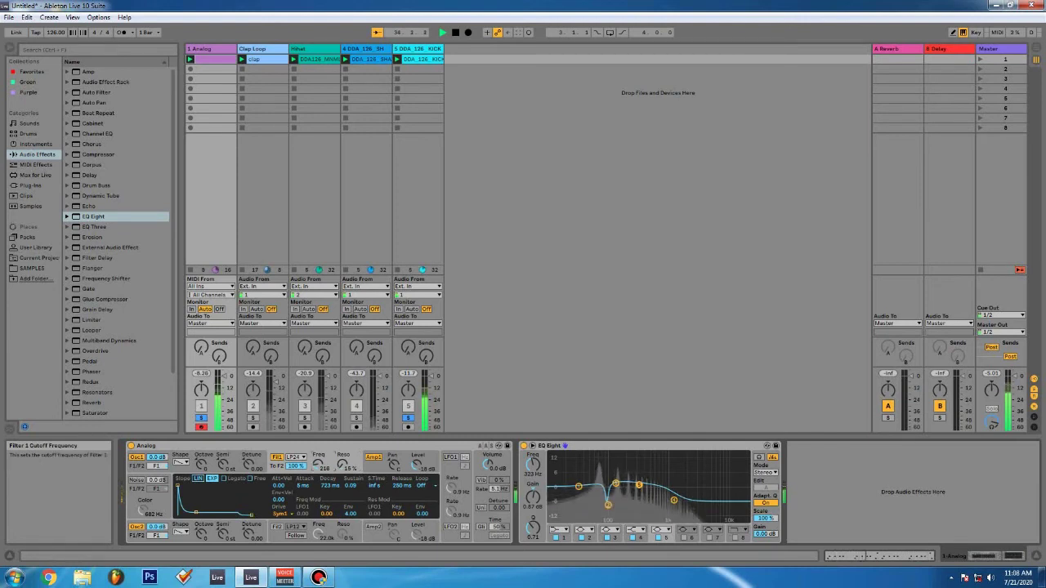
left_click_drag(196, 513, 193, 512)
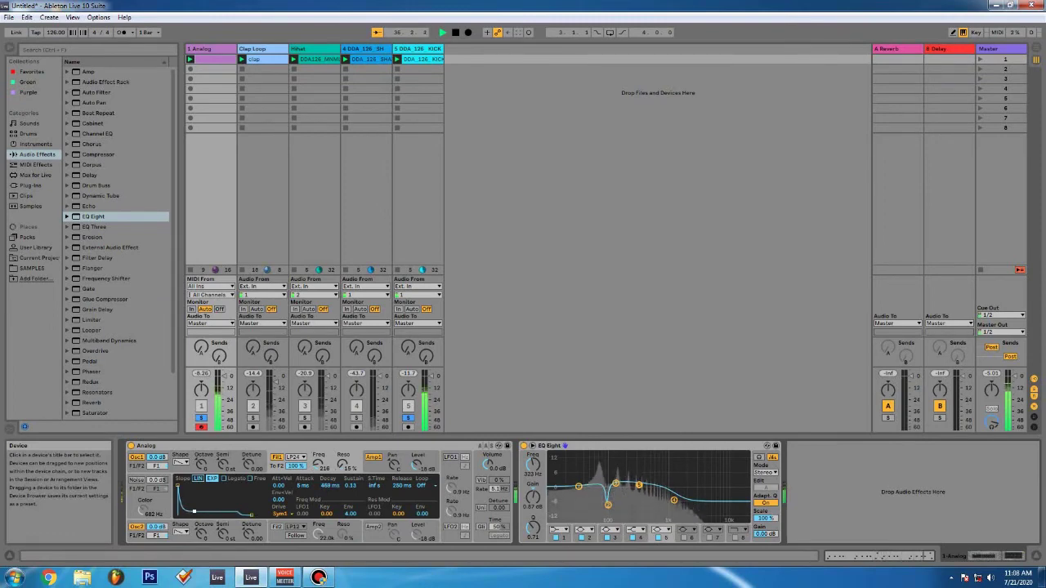
Reposition EQ Eight's band 3 and 5 boosts near 180 Hz and 270 Hz, and move band 4 to 2.20 kHz at -6.32 dB
left_click_drag(638, 483, 628, 482)
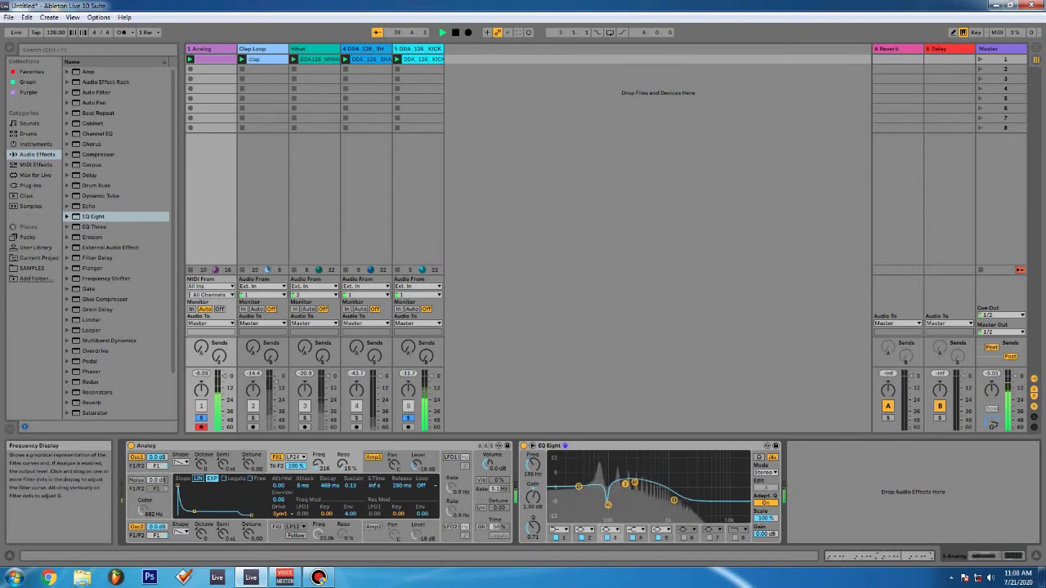
left_click_drag(674, 500, 688, 502)
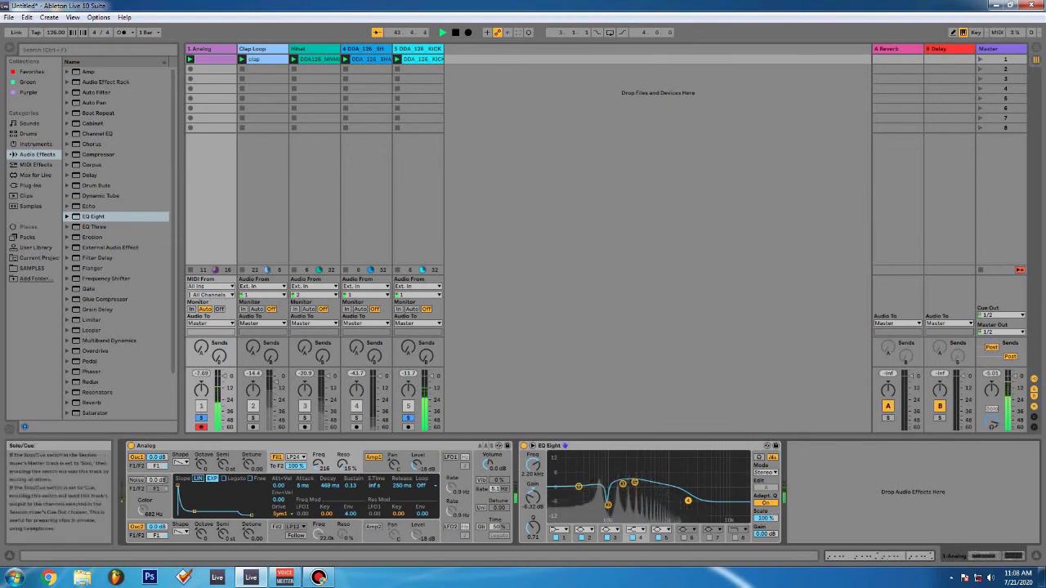
Unsolo the Analog and kick tracks, then select the kick track and relaunch its clip with the full loop
left_click(407, 418)
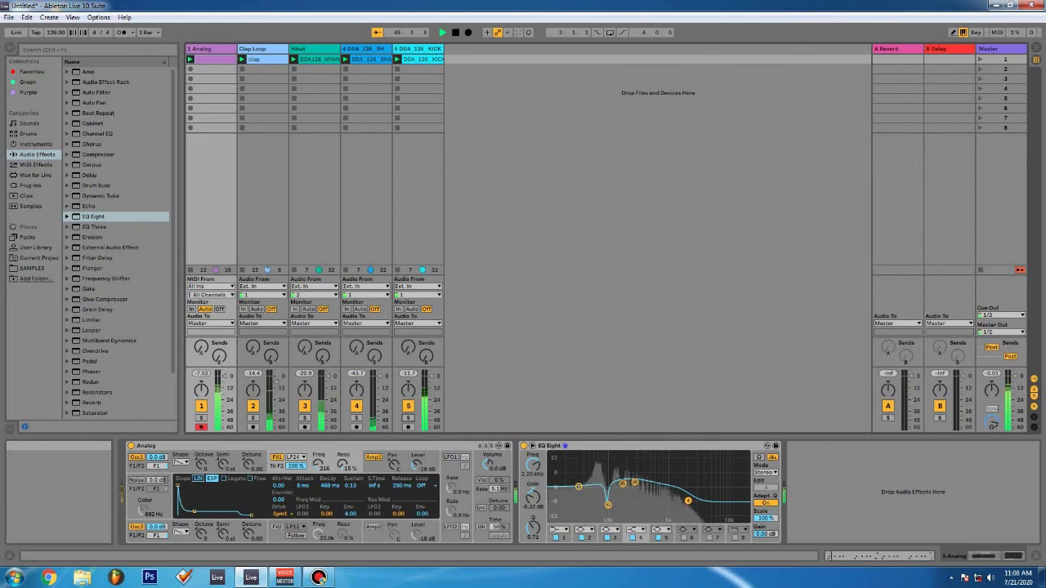
left_click(417, 49)
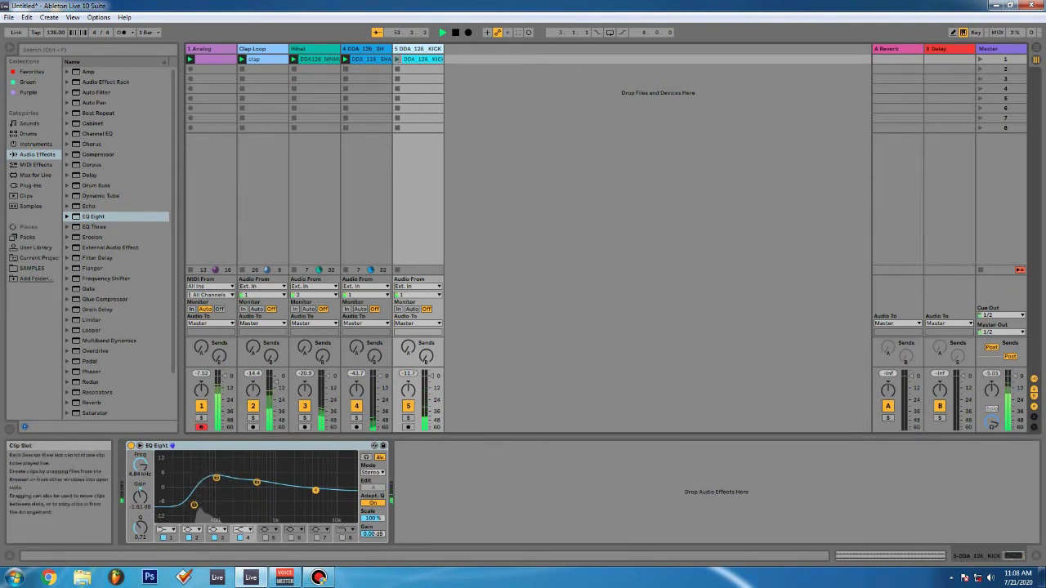
left_click(397, 58)
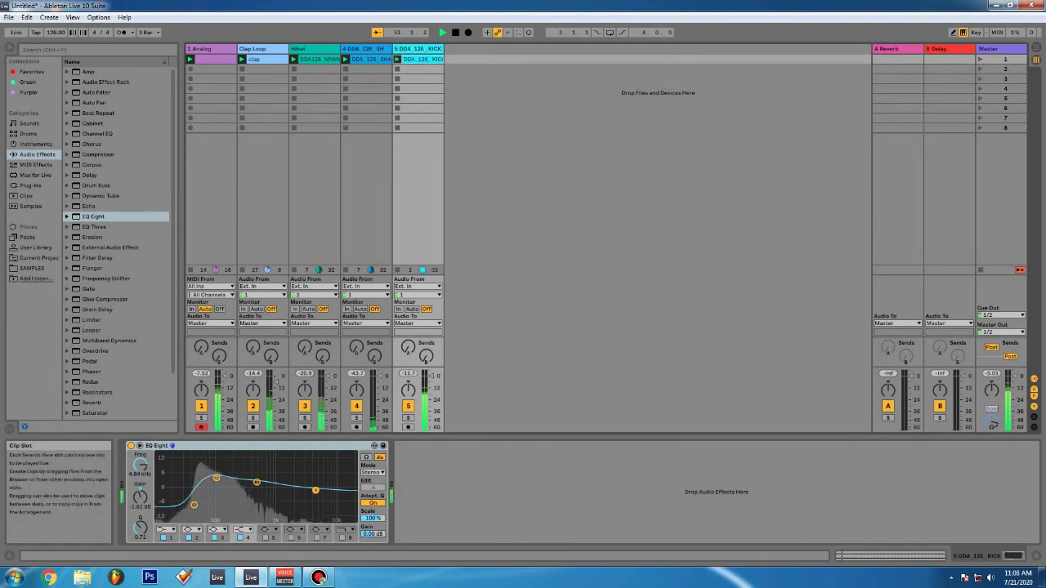